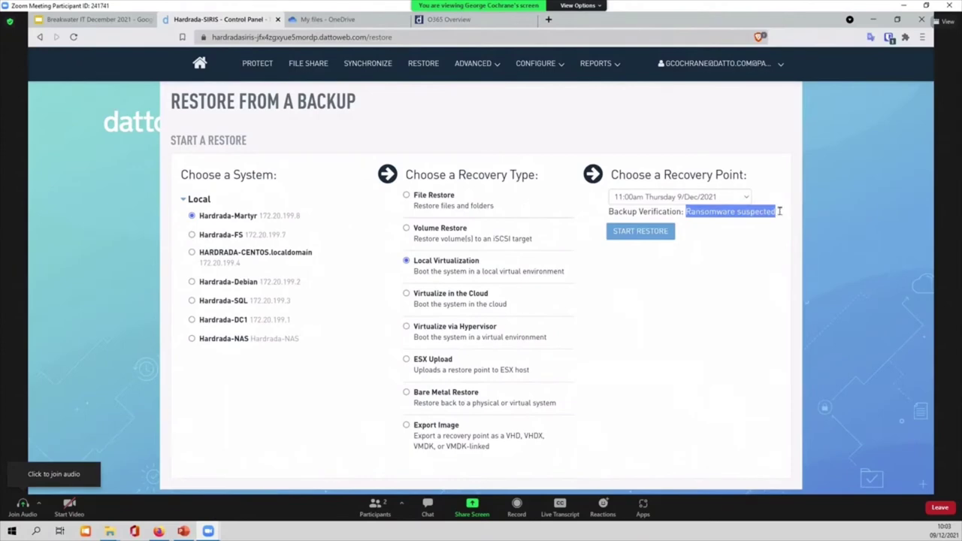
- Start a local virtualization restore of Hardrada-Martyr from the 10:56am Thursday 9/Dec/2021 recovery point
{"action": "key", "text": "ctrl+plus"}
{"action": "key", "text": "ctrl+plus"}
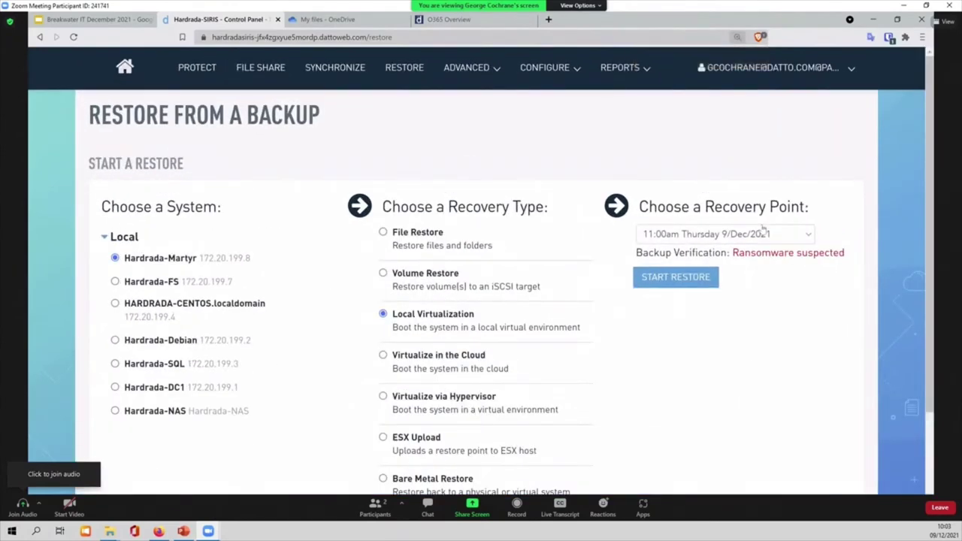
{"action": "left_click", "coordinate": [755, 237]}
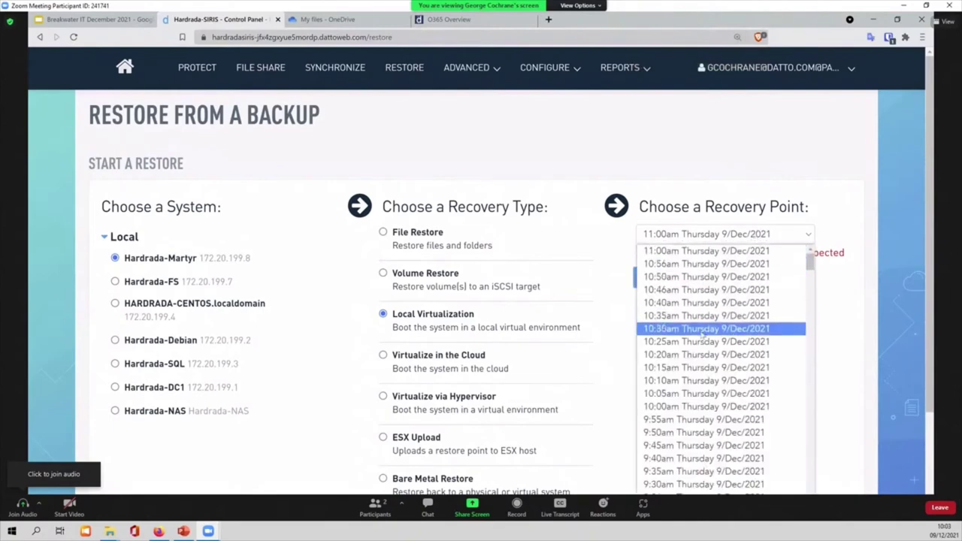
{"action": "left_click", "coordinate": [683, 266]}
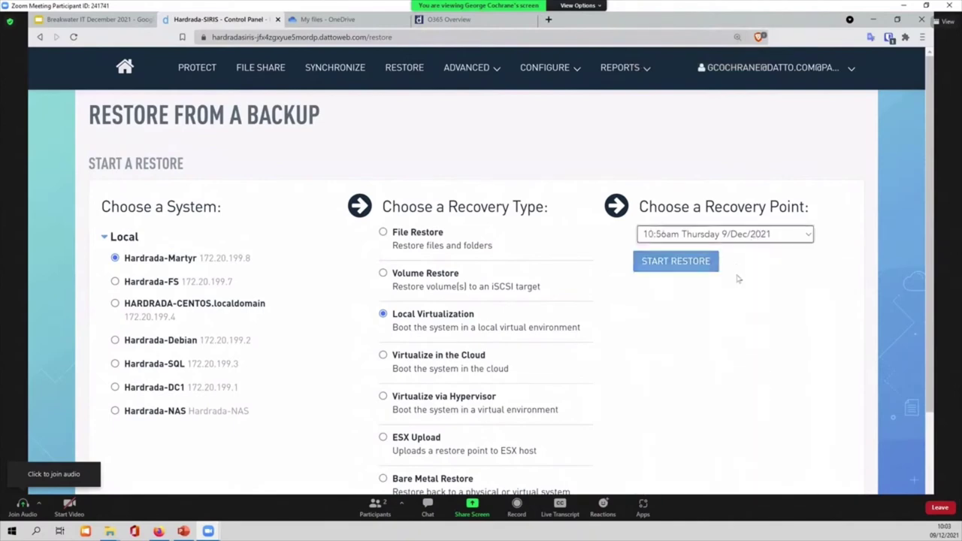
{"action": "left_click", "coordinate": [684, 262]}
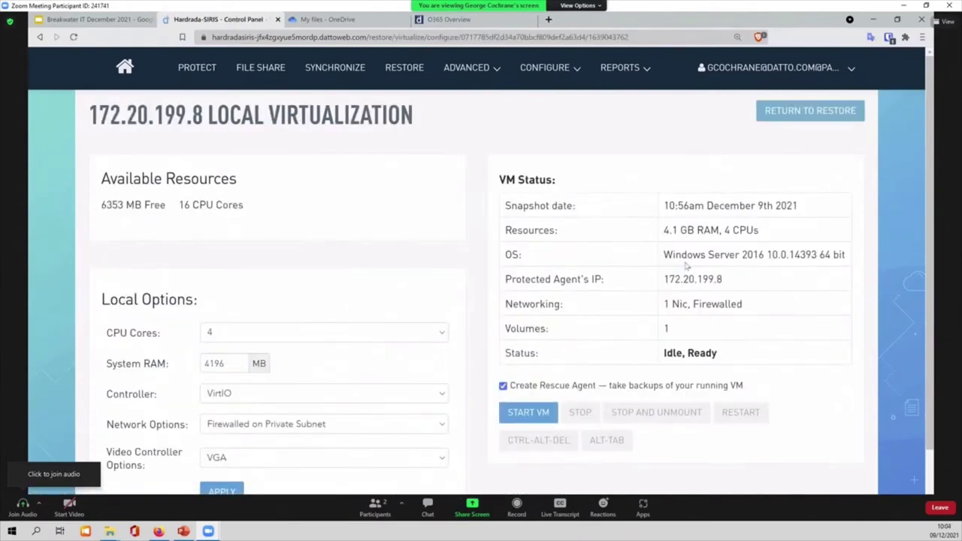
- Turn off the rescue agent option and start the VM, checking its boot in the browser console before closing the console
{"action": "left_click", "coordinate": [519, 385]}
{"action": "left_click", "coordinate": [524, 415]}
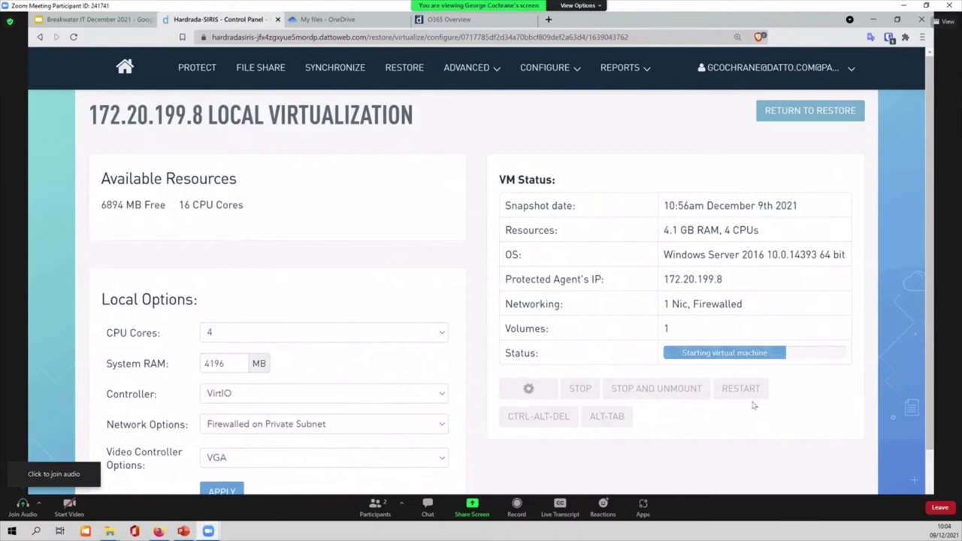
{"action": "left_click", "coordinate": [731, 434]}
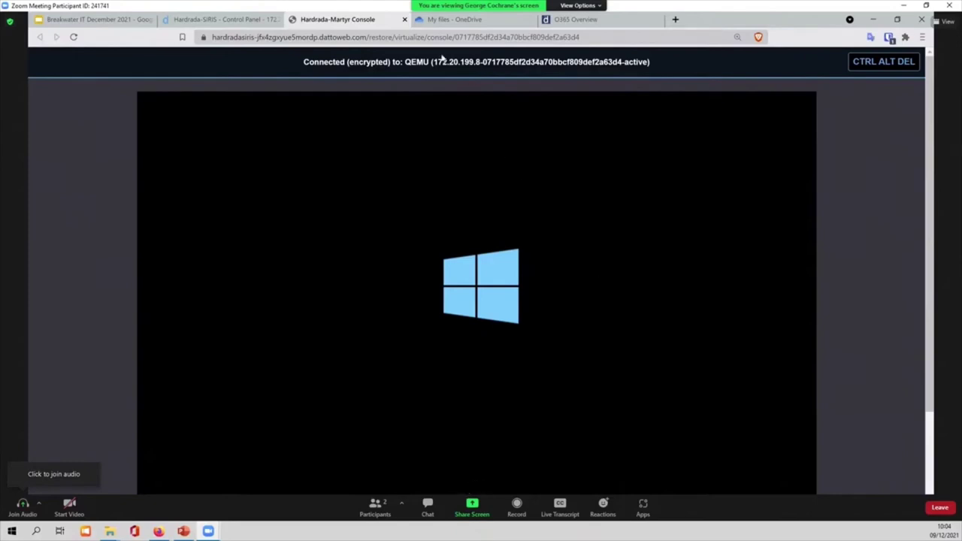
{"action": "left_click", "coordinate": [405, 19]}
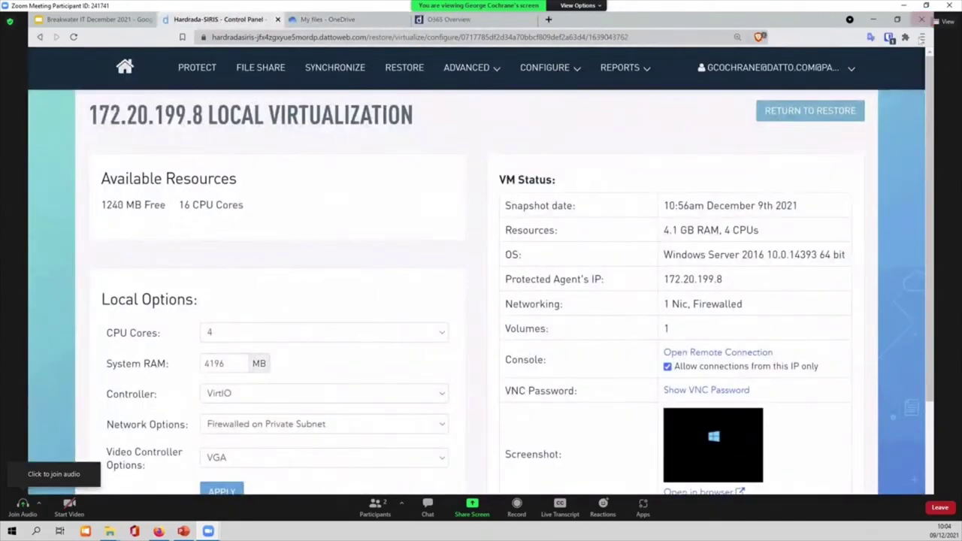
- Reopen the recently closed Datto Portal Backup Status page and close the Hardrada-SIRIS control panel
{"action": "left_click", "coordinate": [921, 37]}
{"action": "mouse_move", "coordinate": [854, 121]}
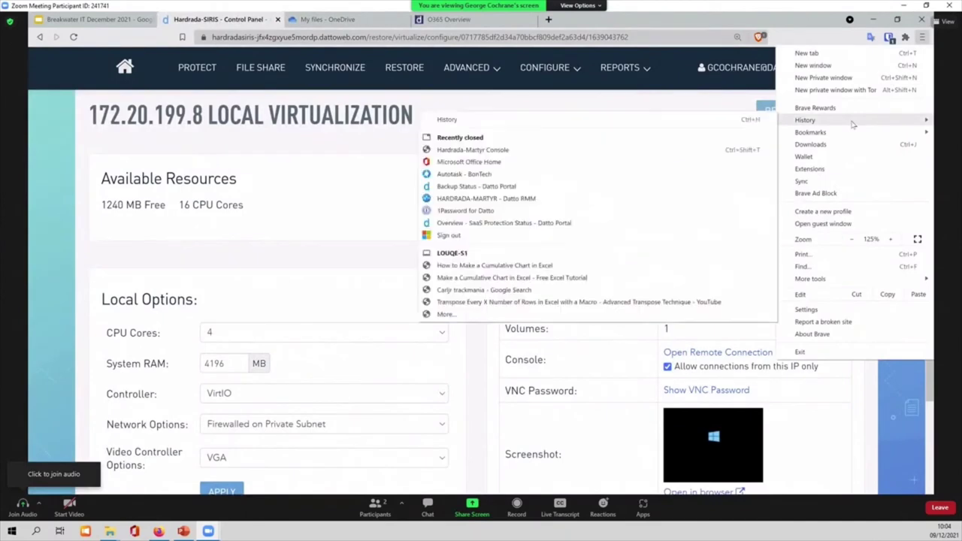
{"action": "left_click", "coordinate": [651, 186]}
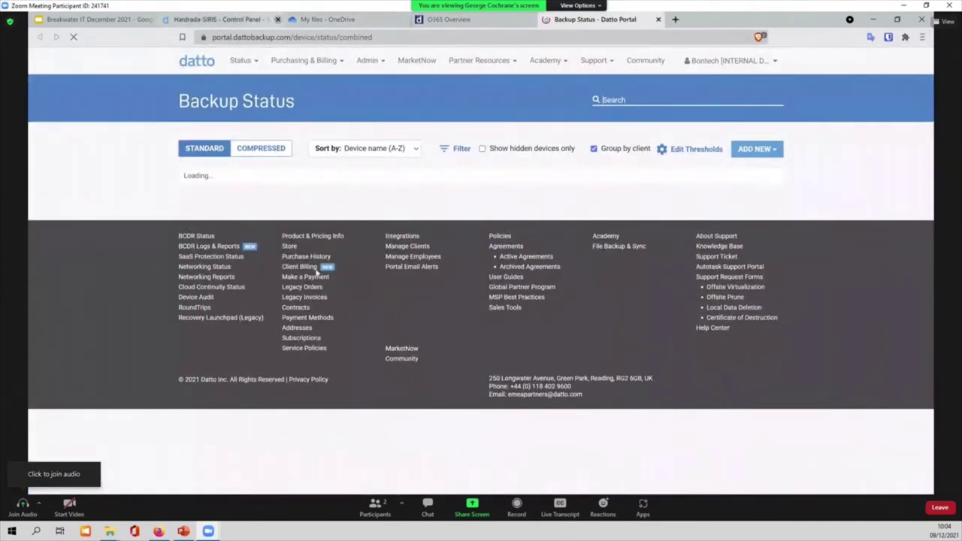
{"action": "left_click", "coordinate": [278, 20]}
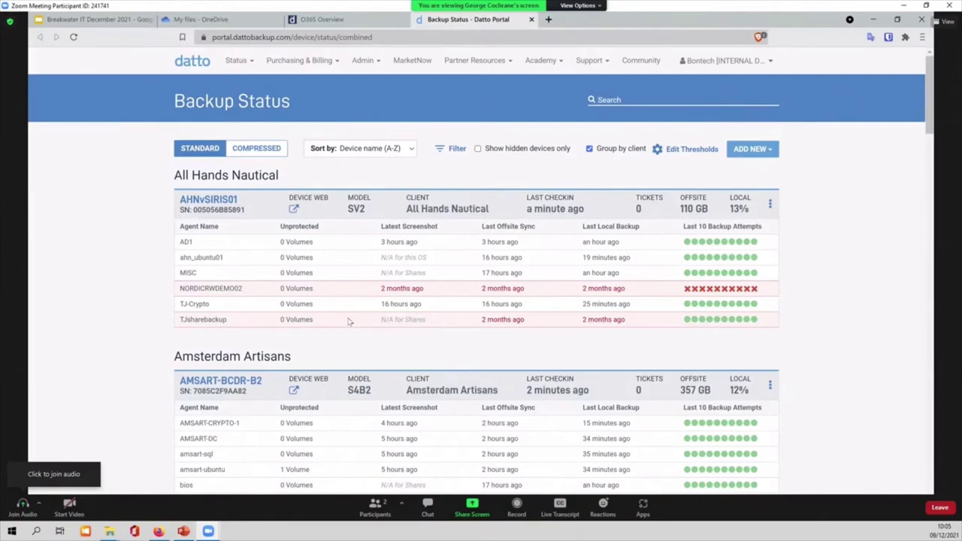
- Open the Recovery Launchpad for the Hardrada-SIRIS device of Hardrada Cruises
{"action": "scroll", "coordinate": [348, 322], "scroll_direction": "down", "scroll_amount": 10}
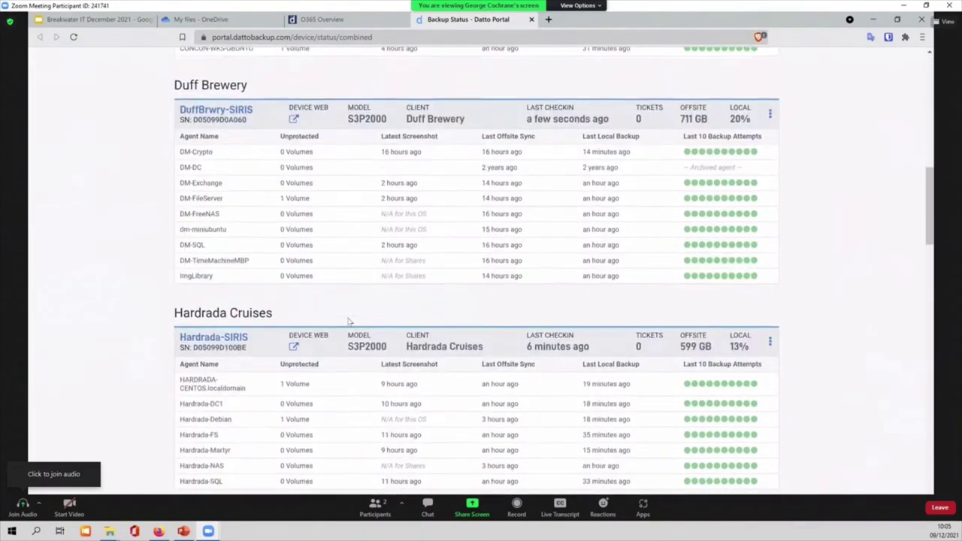
{"action": "scroll", "coordinate": [348, 321], "scroll_direction": "down", "scroll_amount": 3}
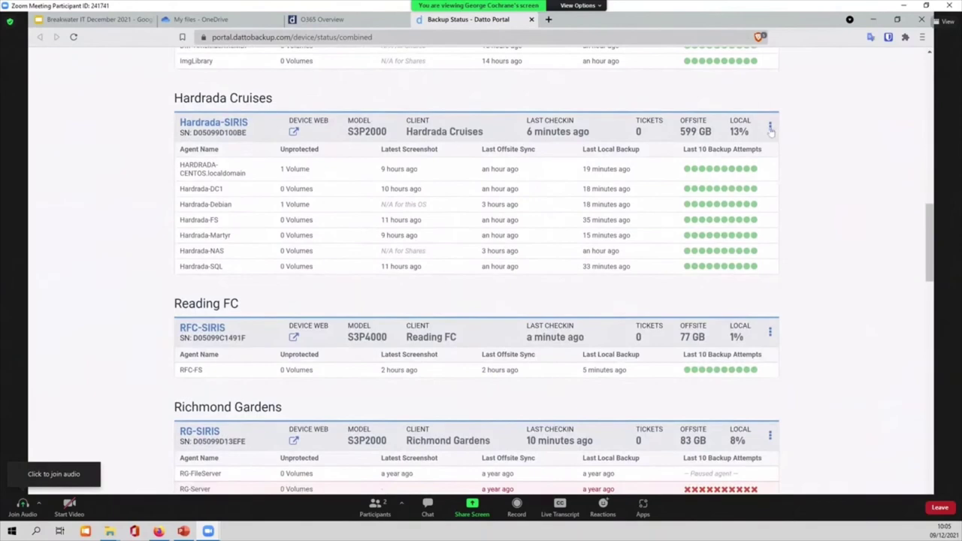
{"action": "left_click", "coordinate": [769, 128]}
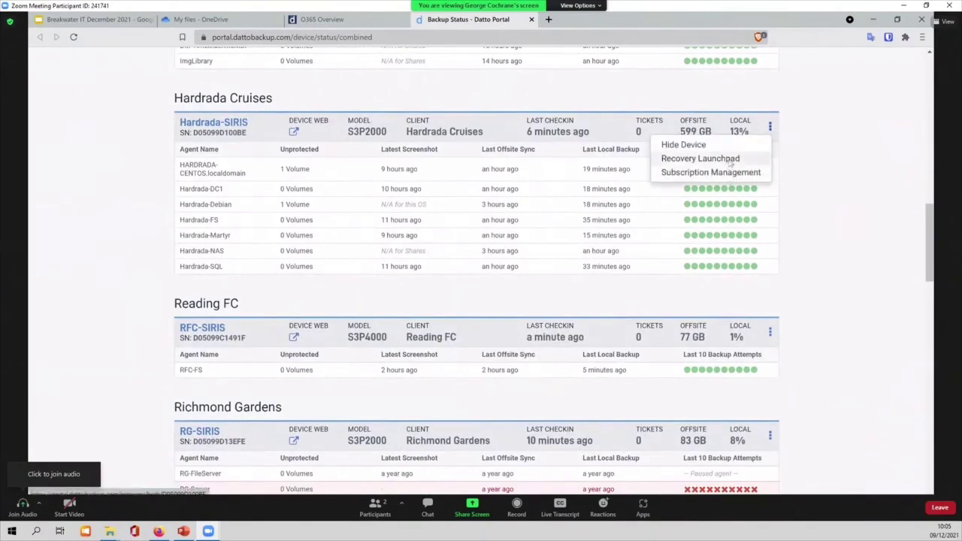
{"action": "left_click", "coordinate": [700, 158]}
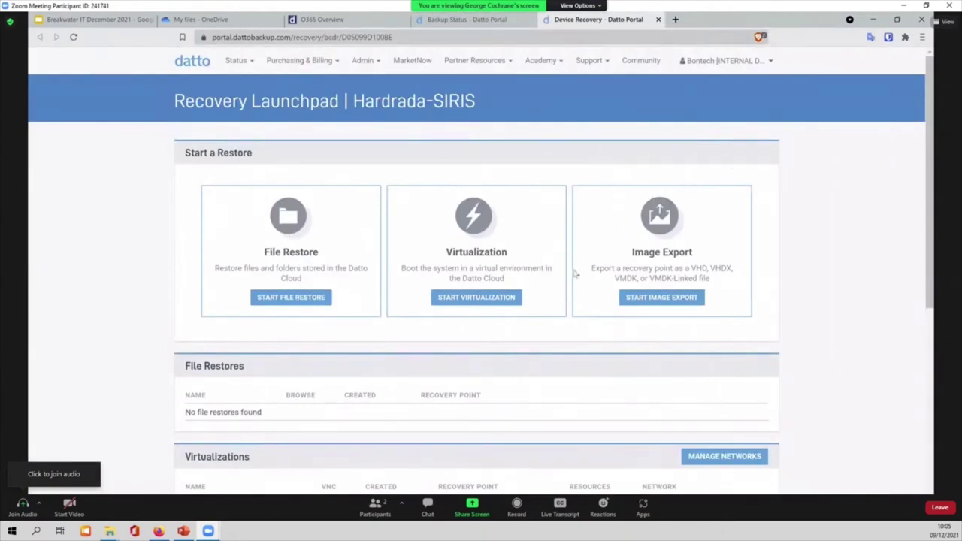
- Create a test cloud virtualization of Hardrada-Martyr with 4 CPUs and 16GB RAM, and check its entry under Virtualizations
{"action": "left_click", "coordinate": [500, 303]}
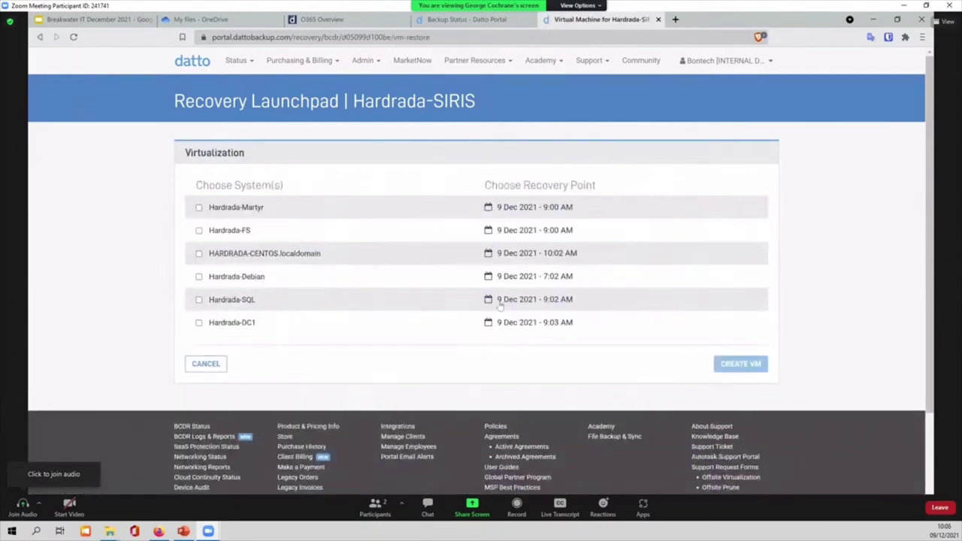
{"action": "left_click", "coordinate": [199, 208]}
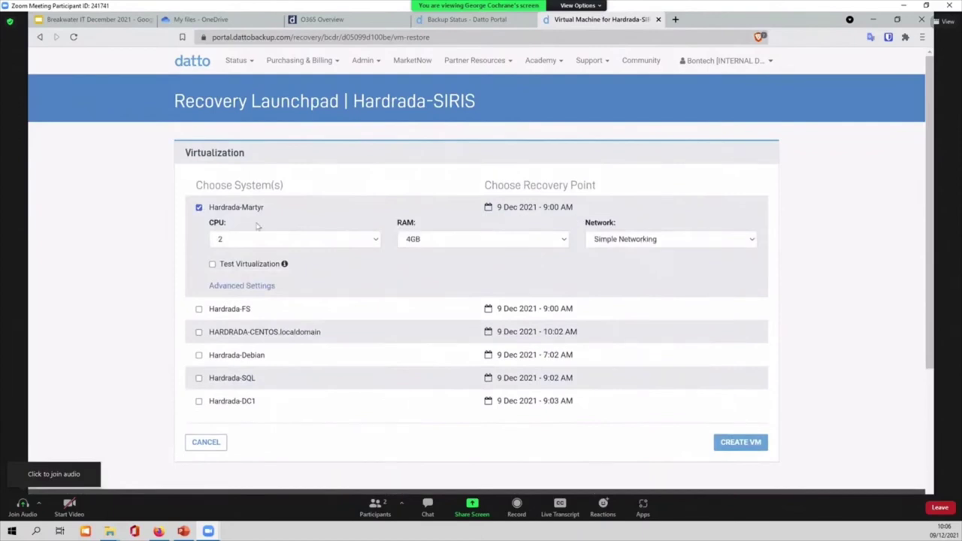
{"action": "left_click", "coordinate": [252, 265]}
{"action": "left_click", "coordinate": [306, 242]}
{"action": "left_click", "coordinate": [292, 282]}
{"action": "left_click", "coordinate": [410, 240]}
{"action": "left_click", "coordinate": [421, 282]}
{"action": "left_click", "coordinate": [739, 444]}
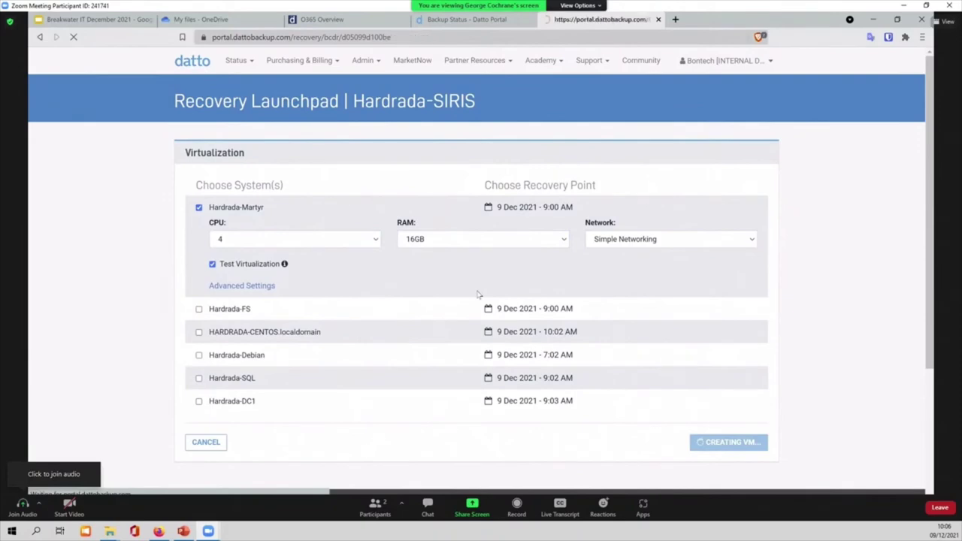
{"action": "scroll", "coordinate": [451, 297], "scroll_direction": "down", "scroll_amount": 3}
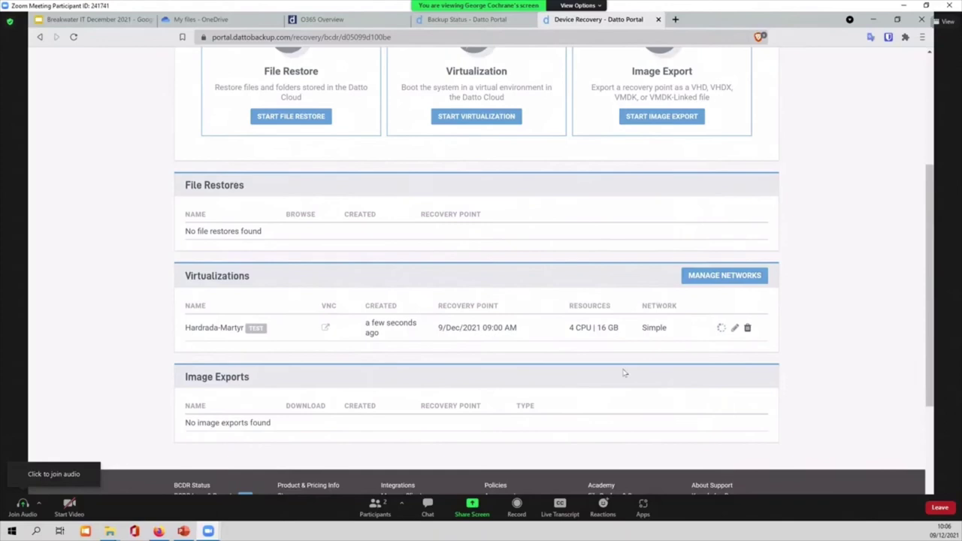
- Switch to OneDrive and open the Invoices folder to examine the names of its invoice files
{"action": "left_click", "coordinate": [350, 22]}
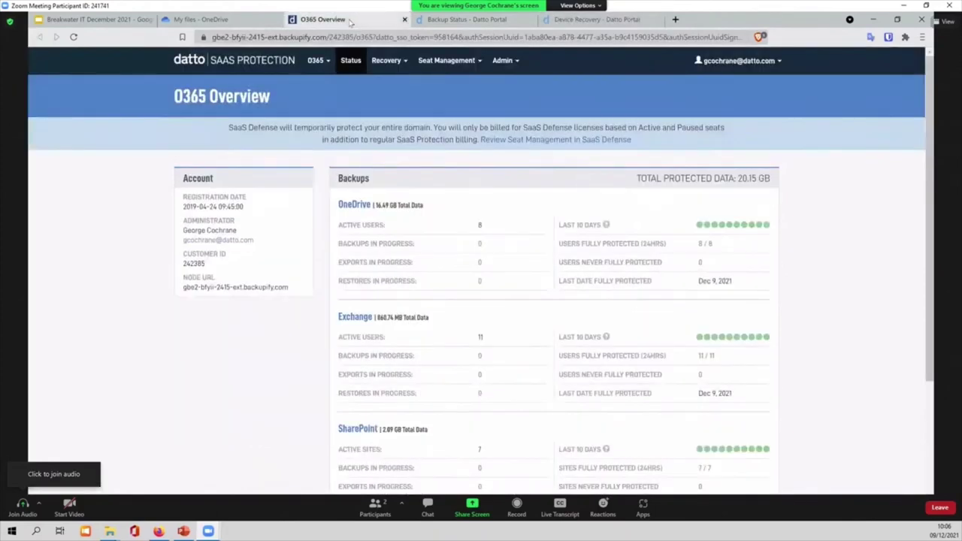
{"action": "left_click", "coordinate": [217, 21]}
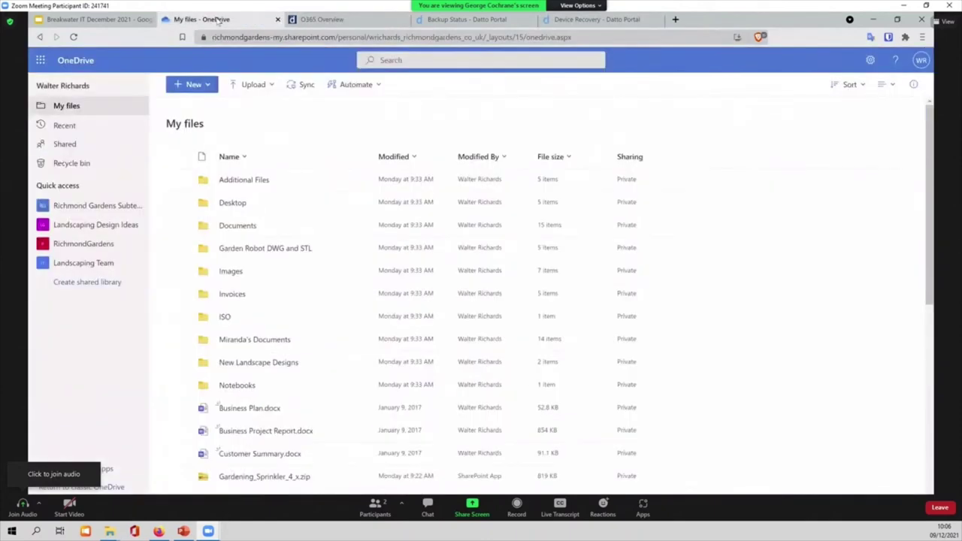
{"action": "key", "text": "ctrl+plus"}
{"action": "key", "text": "ctrl+plus"}
{"action": "key", "text": "ctrl+plus"}
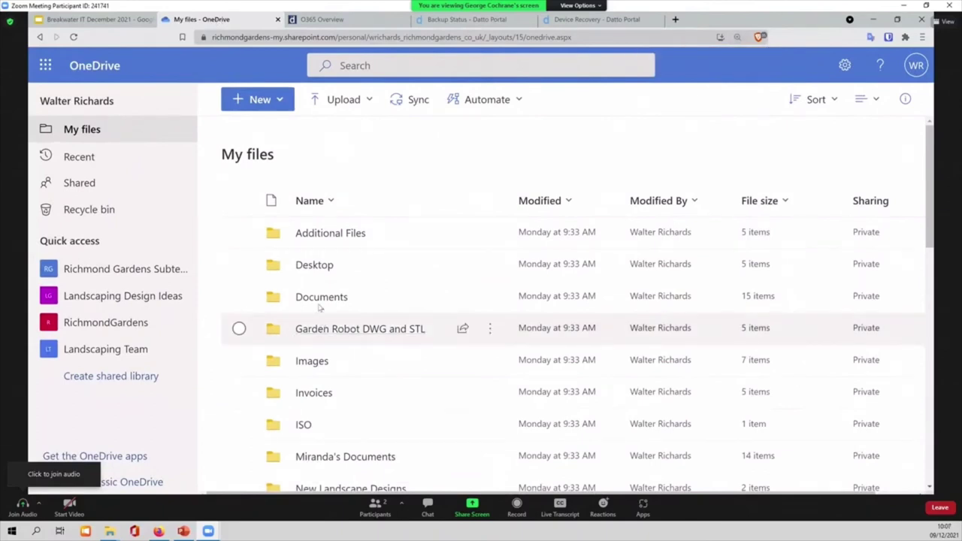
{"action": "left_click", "coordinate": [311, 393]}
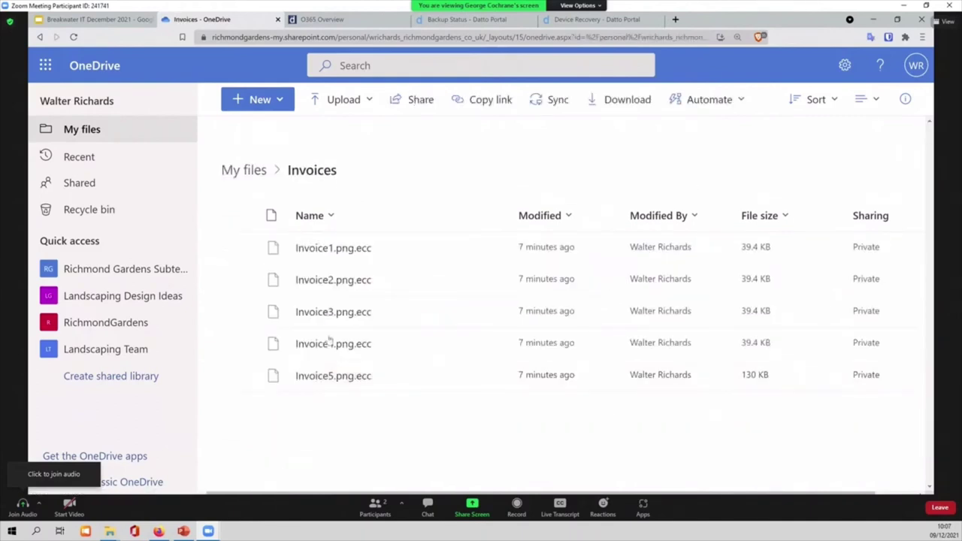
{"action": "mouse_move", "coordinate": [353, 286]}
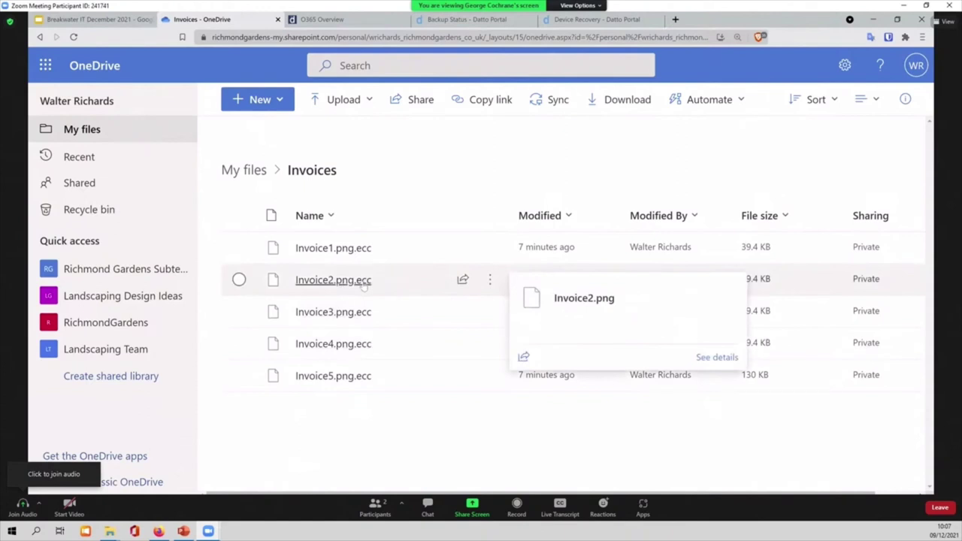
- Return to My files and examine the available commands, including the additional actions for the Invoices folder
{"action": "left_click", "coordinate": [245, 171]}
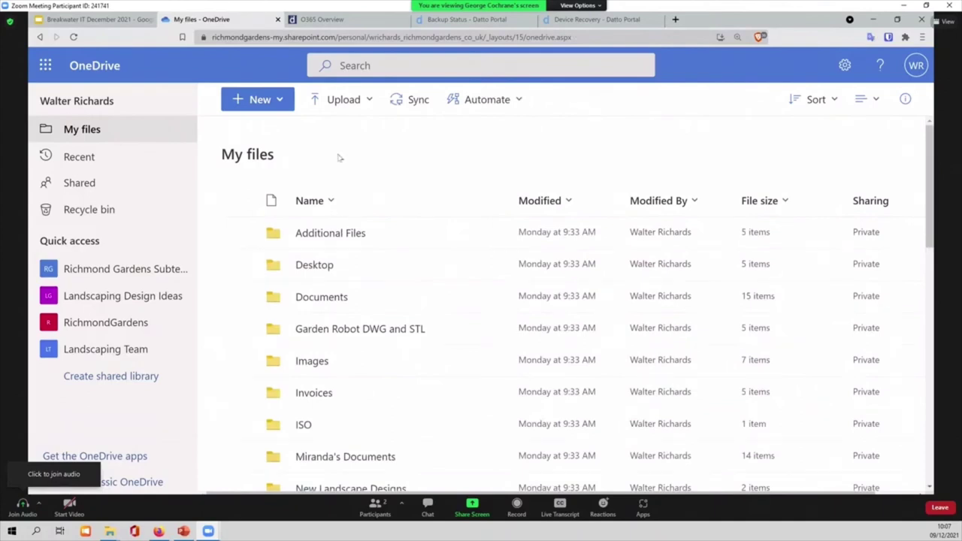
{"action": "left_click", "coordinate": [526, 100]}
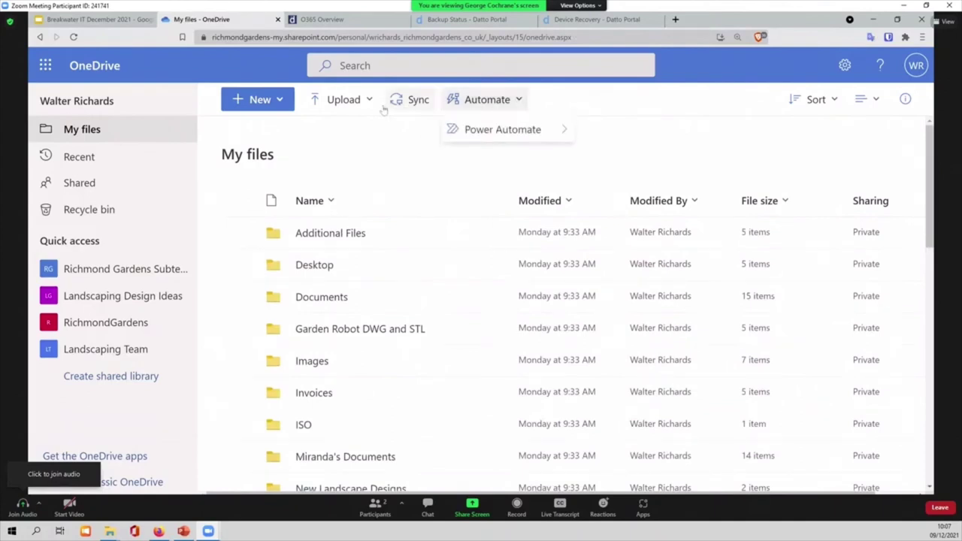
{"action": "left_click", "coordinate": [365, 104]}
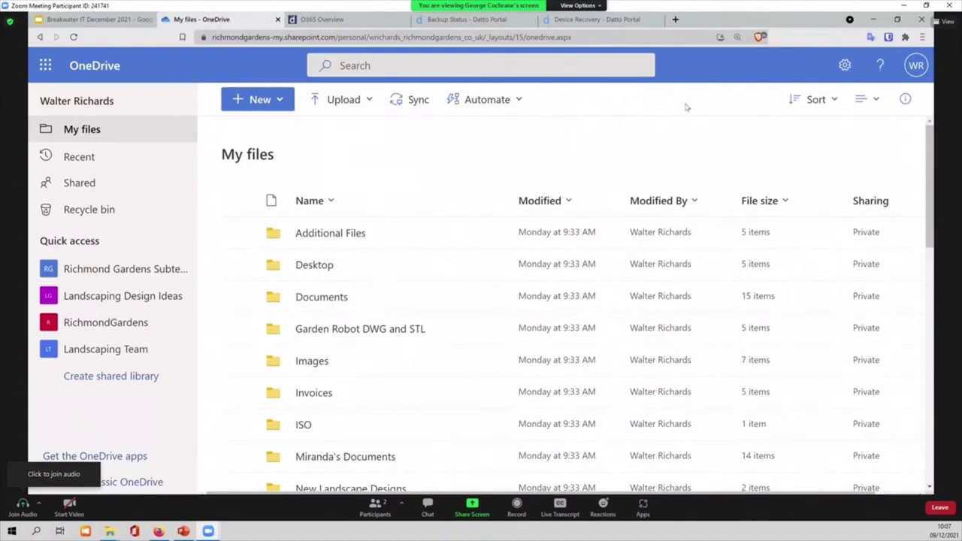
{"action": "left_click", "coordinate": [813, 100]}
{"action": "left_click", "coordinate": [704, 115]}
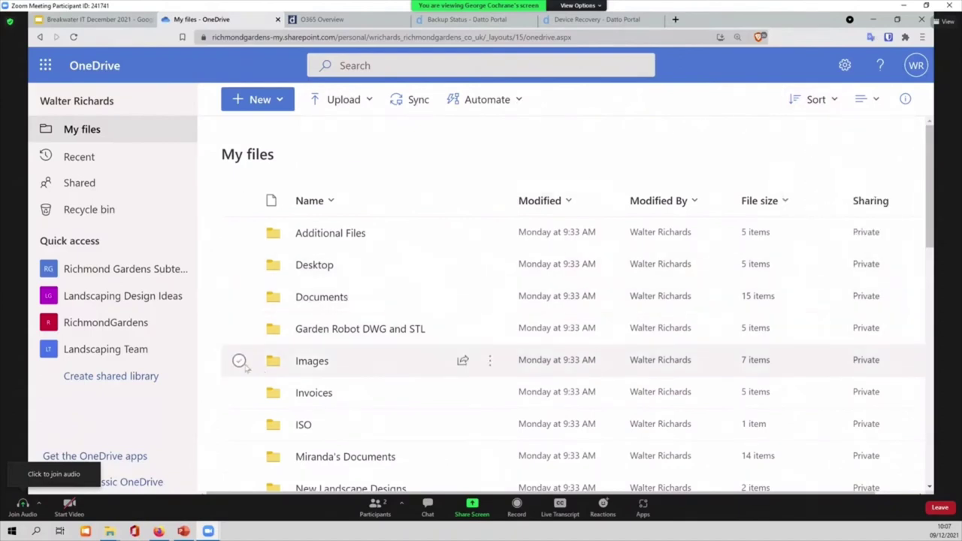
{"action": "left_click", "coordinate": [239, 392]}
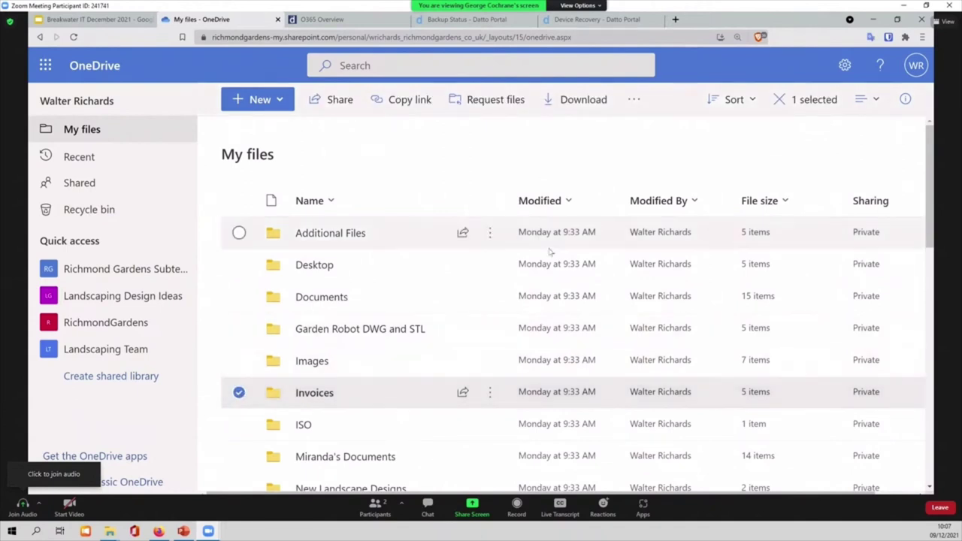
{"action": "left_click", "coordinate": [634, 100]}
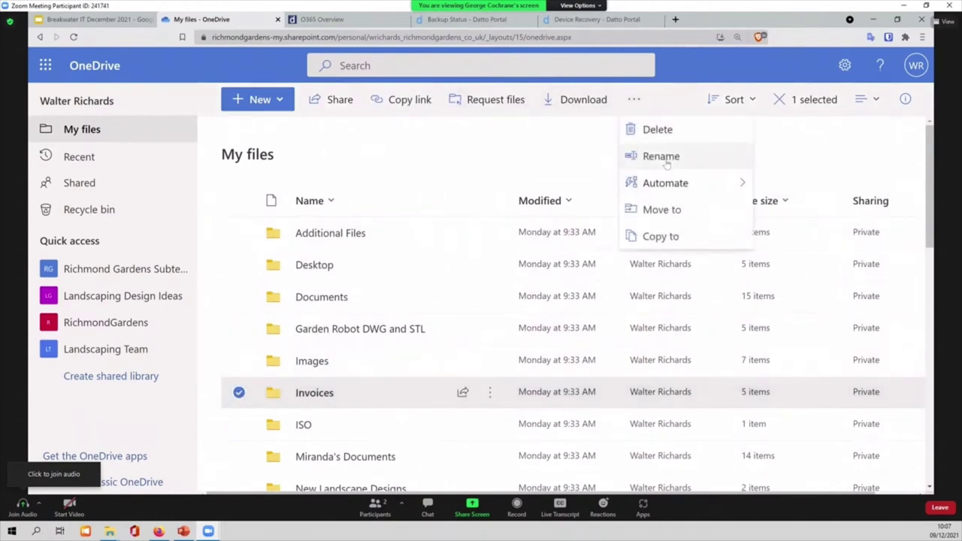
- Restore version 1.0 of Invoice1.png.ecc in the Invoices folder from its version history
{"action": "left_click", "coordinate": [310, 394]}
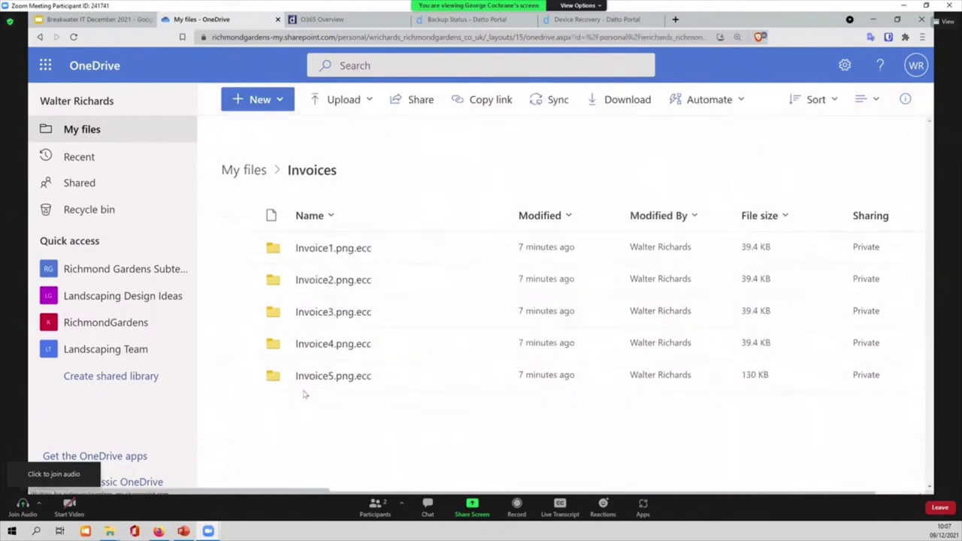
{"action": "left_click", "coordinate": [238, 247]}
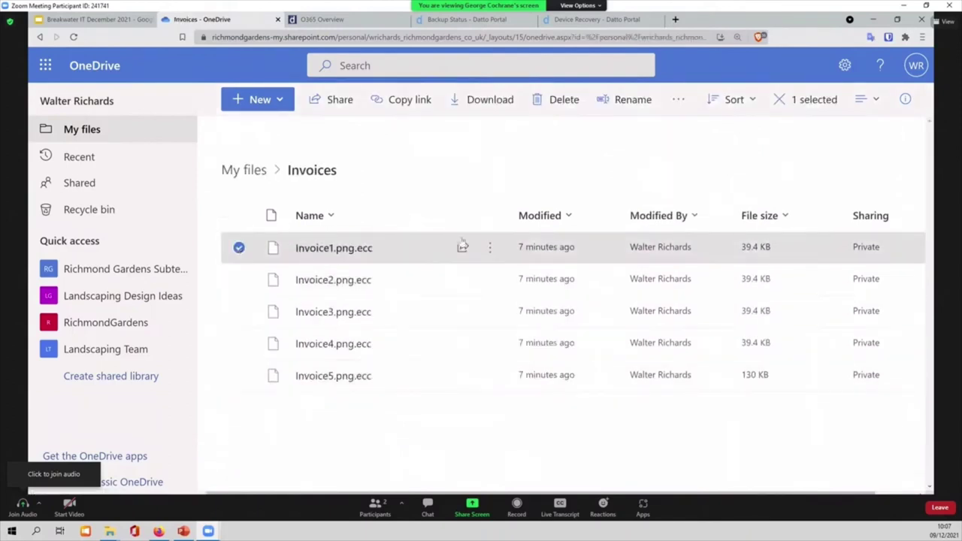
{"action": "left_click", "coordinate": [490, 248]}
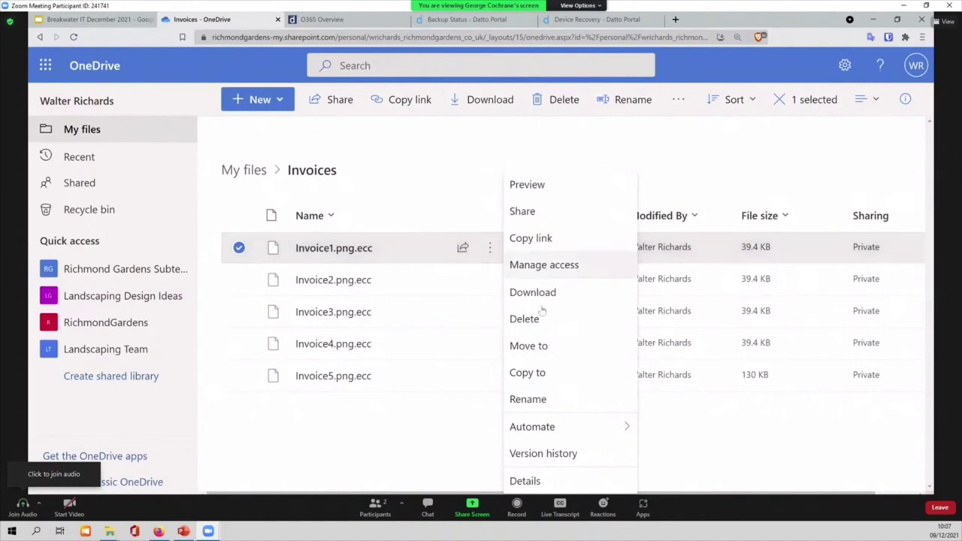
{"action": "left_click", "coordinate": [544, 454]}
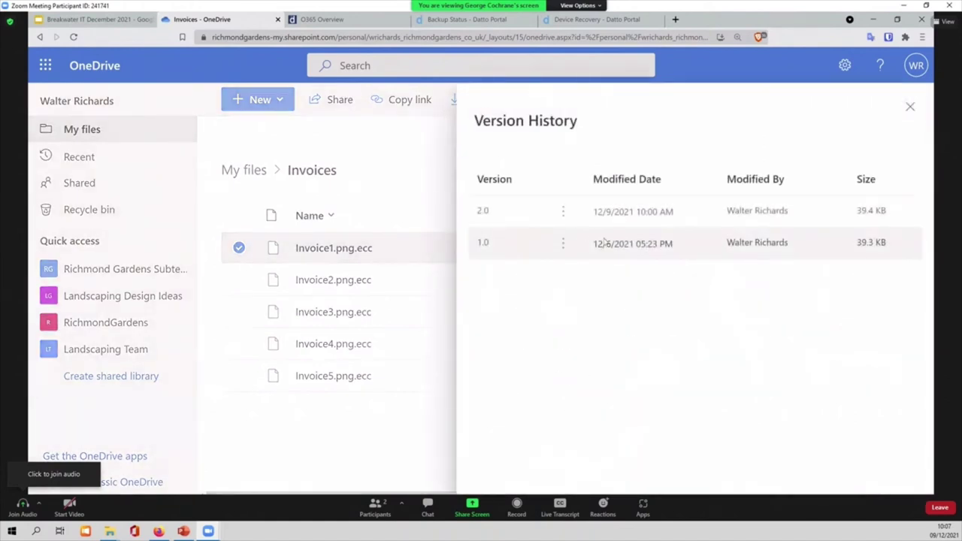
{"action": "left_click", "coordinate": [565, 248]}
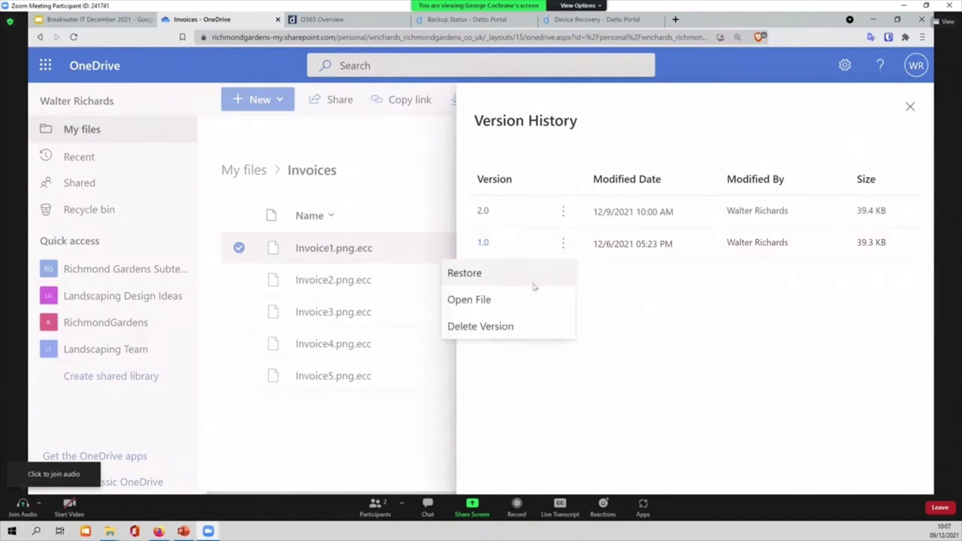
{"action": "left_click", "coordinate": [535, 280]}
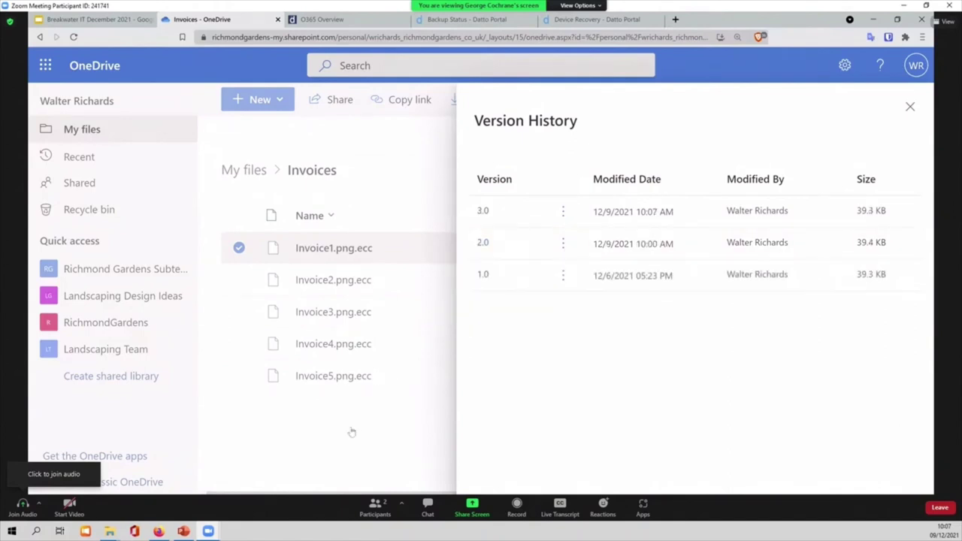
- Close the version history, switch to Datto SaaS Protection, and open OneDrive recovery after viewing the seat management and recovery options
{"action": "left_click", "coordinate": [410, 399]}
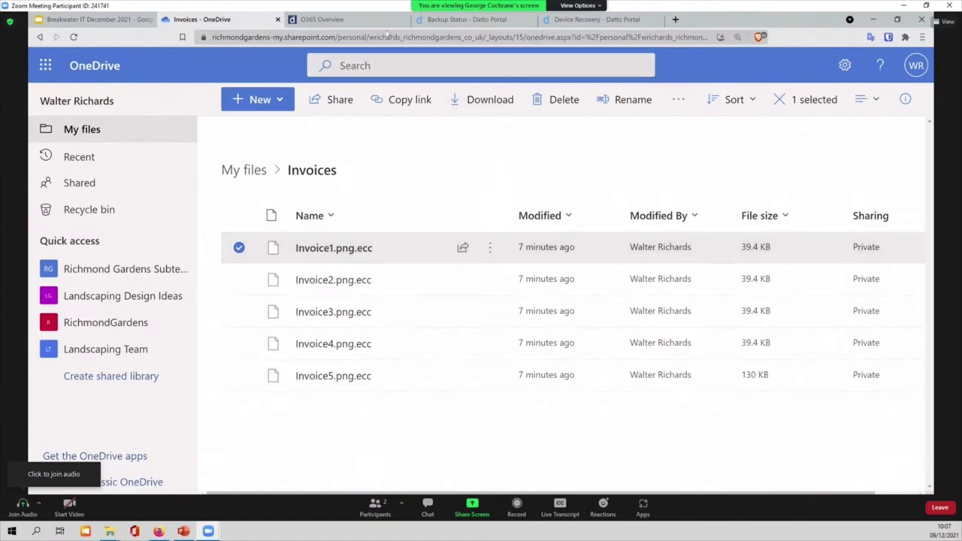
{"action": "left_click", "coordinate": [323, 19]}
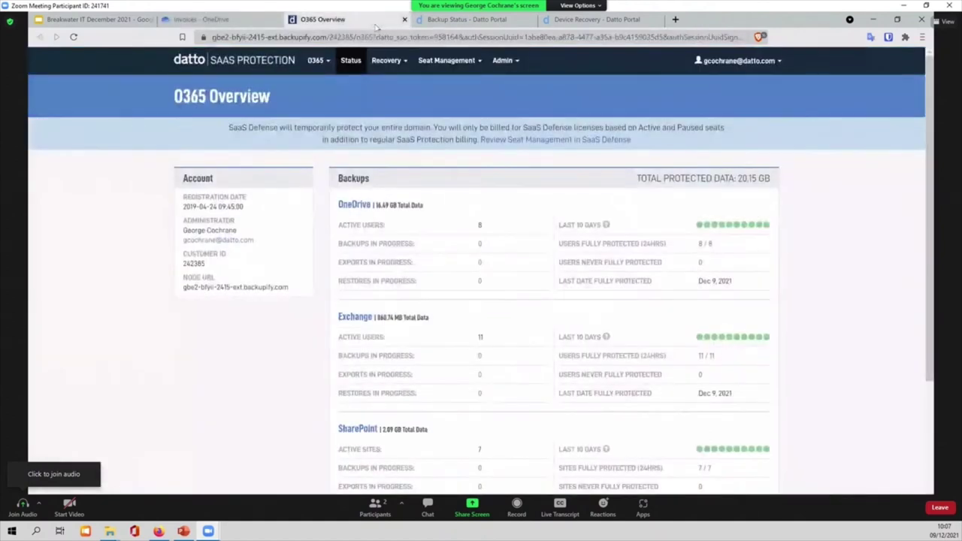
{"action": "mouse_move", "coordinate": [447, 60]}
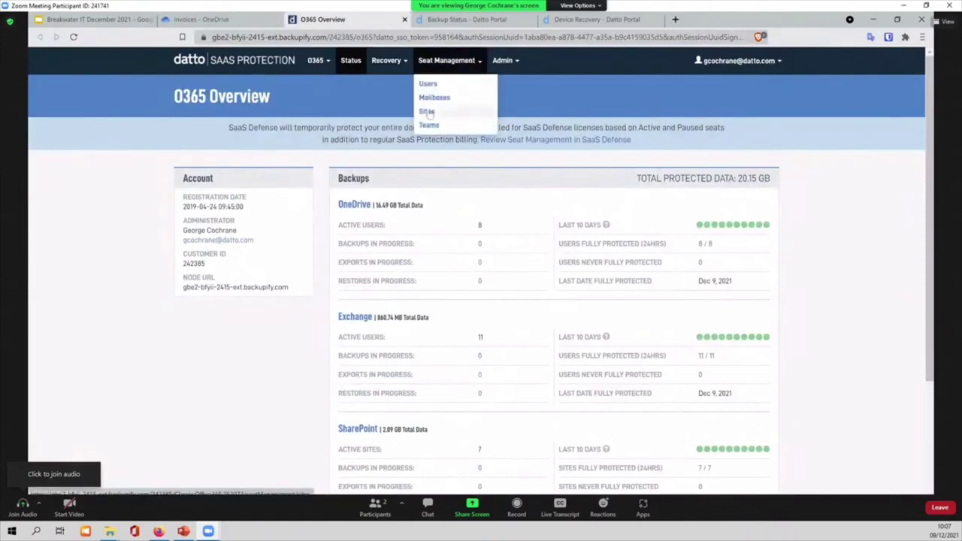
{"action": "key", "text": "ctrl+plus"}
{"action": "key", "text": "ctrl+plus"}
{"action": "key", "text": "ctrl+plus"}
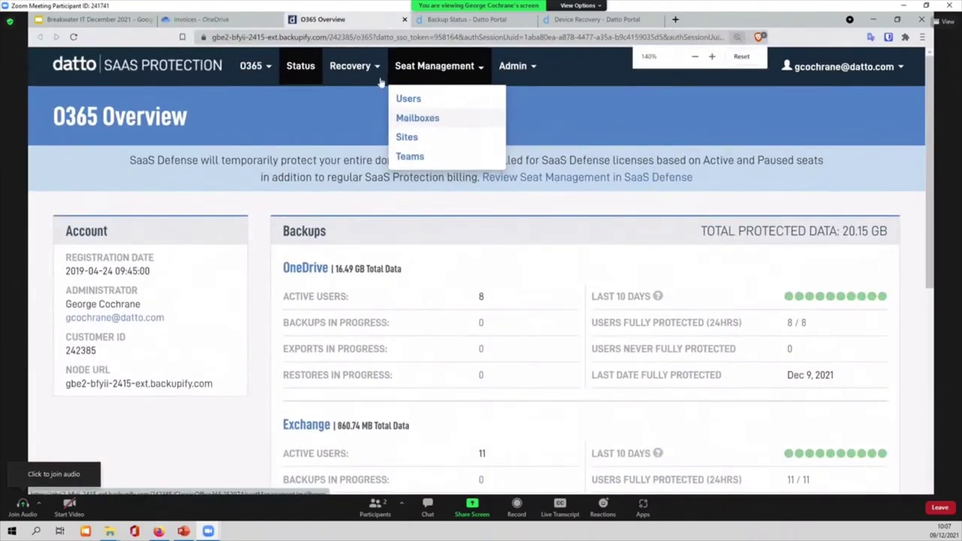
{"action": "mouse_move", "coordinate": [374, 91]}
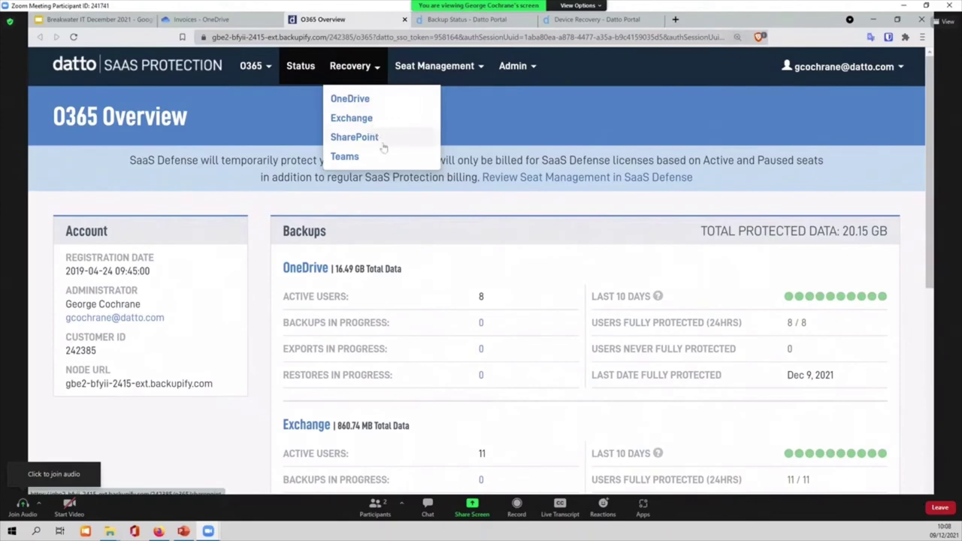
{"action": "left_click", "coordinate": [363, 98]}
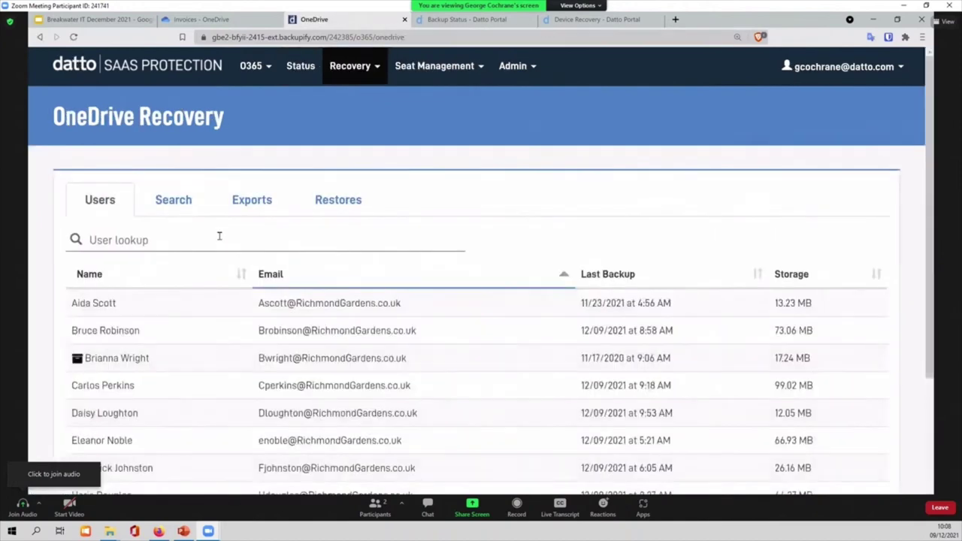
- Open the backup of the user whose OneDrive holds the .ecc invoices, and go into its Invoices folder
{"action": "scroll", "coordinate": [173, 398], "scroll_direction": "down", "scroll_amount": 3}
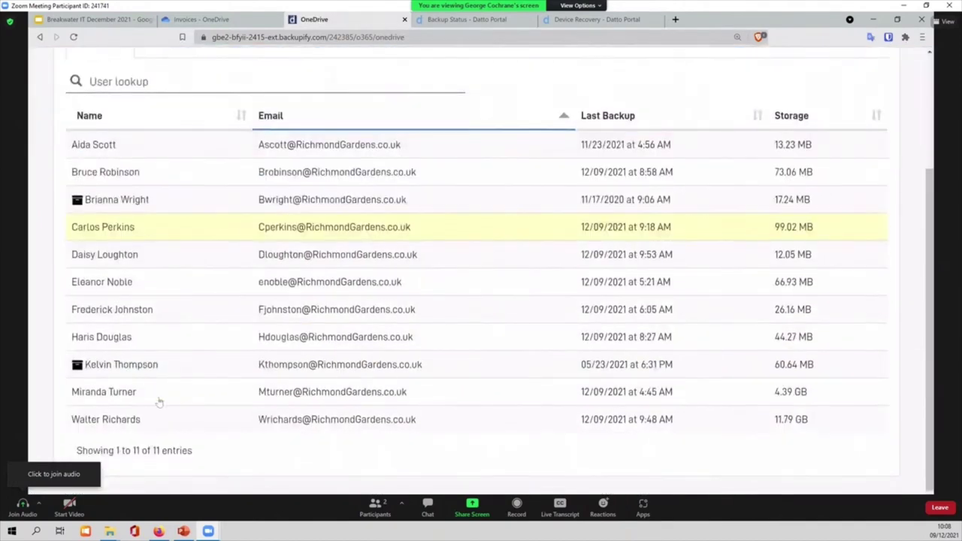
{"action": "left_click", "coordinate": [121, 426]}
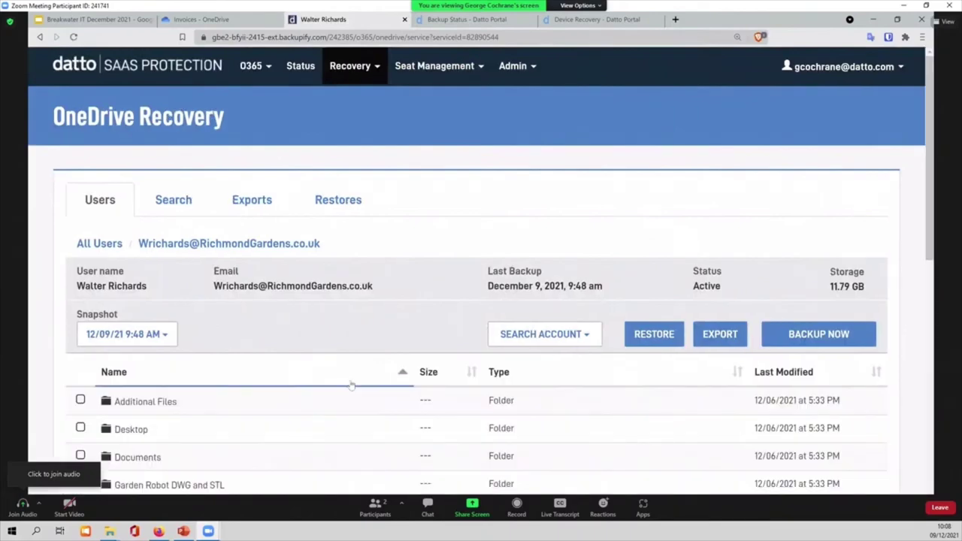
{"action": "scroll", "coordinate": [352, 386], "scroll_direction": "down", "scroll_amount": 3}
{"action": "left_click", "coordinate": [130, 337]}
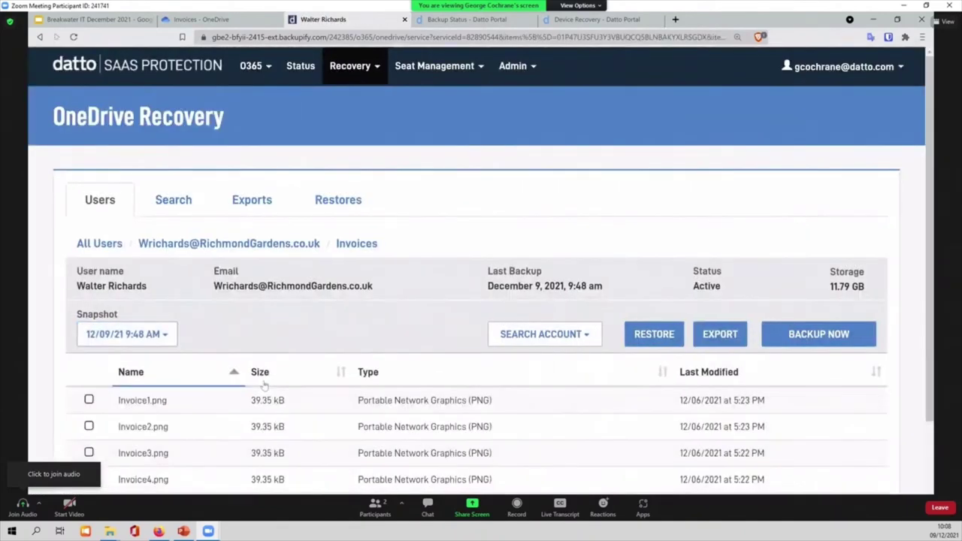
- Restore Invoice1.png through Invoice5.png from the 12/09/21 9:48 AM snapshot to the same user's OneDrive, including permissions
{"action": "scroll", "coordinate": [265, 384], "scroll_direction": "down", "scroll_amount": 3}
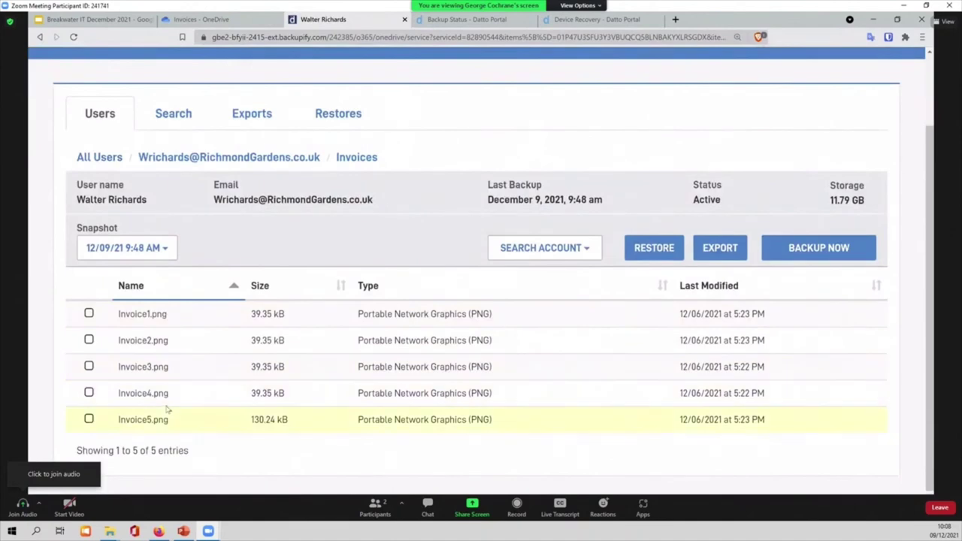
{"action": "left_click", "coordinate": [89, 313]}
{"action": "left_click", "coordinate": [89, 340]}
{"action": "left_click", "coordinate": [89, 366]}
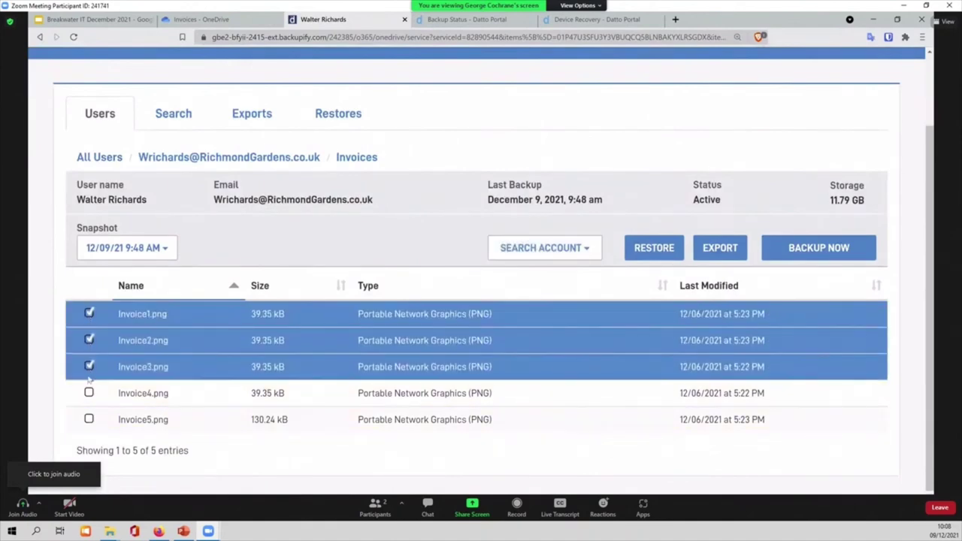
{"action": "left_click", "coordinate": [89, 392]}
{"action": "left_click", "coordinate": [89, 419]}
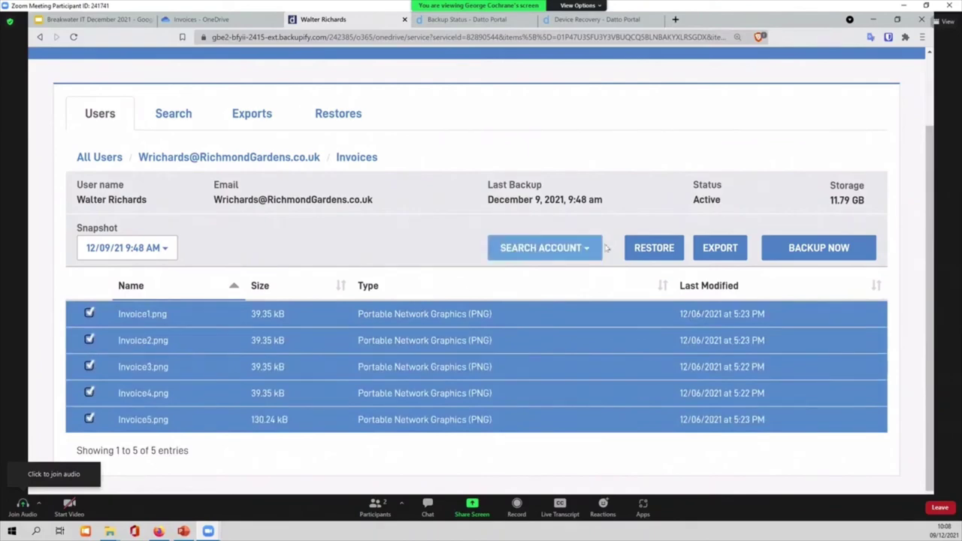
{"action": "left_click", "coordinate": [643, 251]}
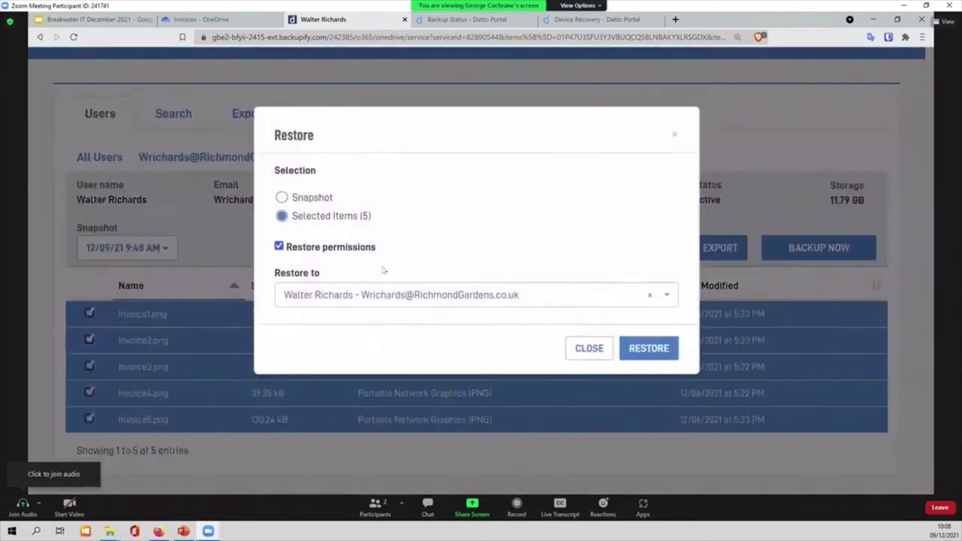
{"action": "left_click", "coordinate": [636, 350]}
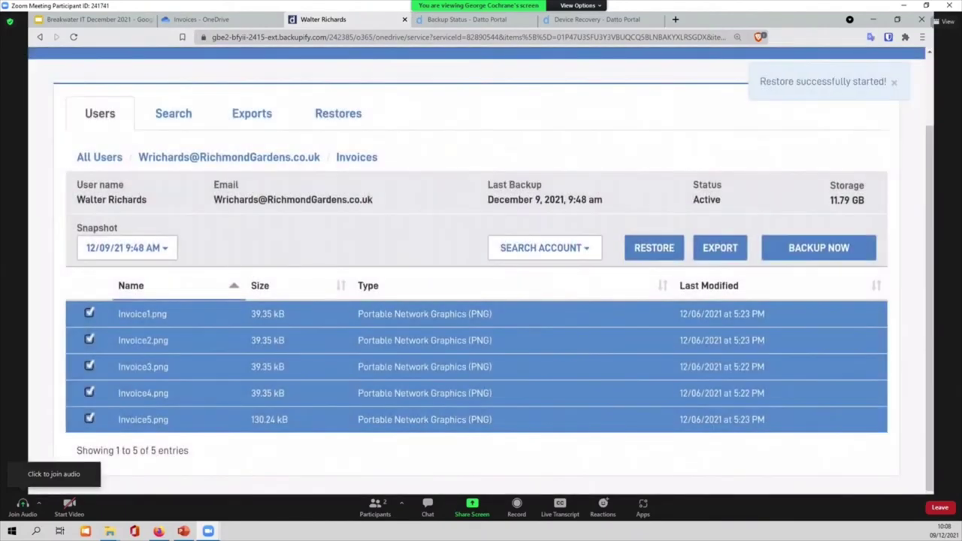
{"action": "left_click", "coordinate": [246, 22]}
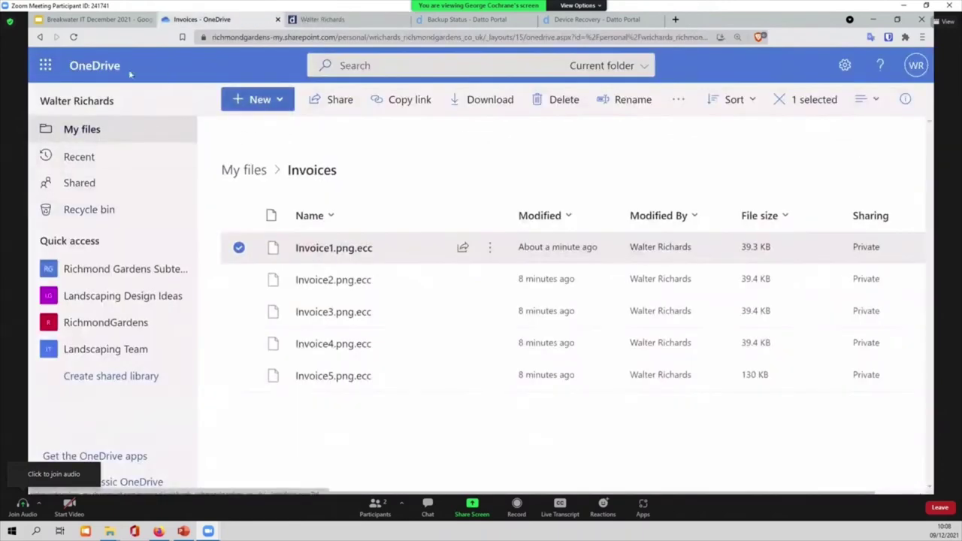
{"action": "left_click", "coordinate": [95, 65]}
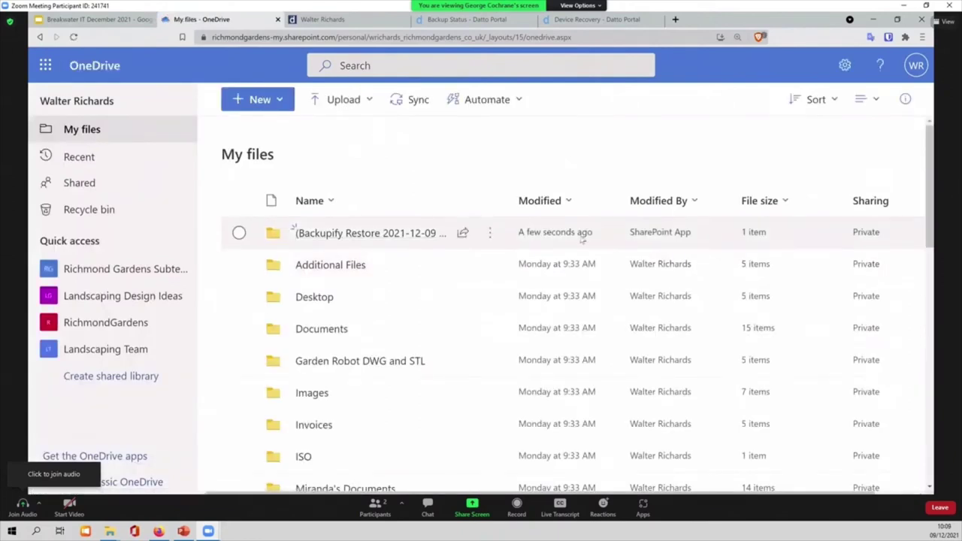
{"action": "left_click", "coordinate": [430, 238]}
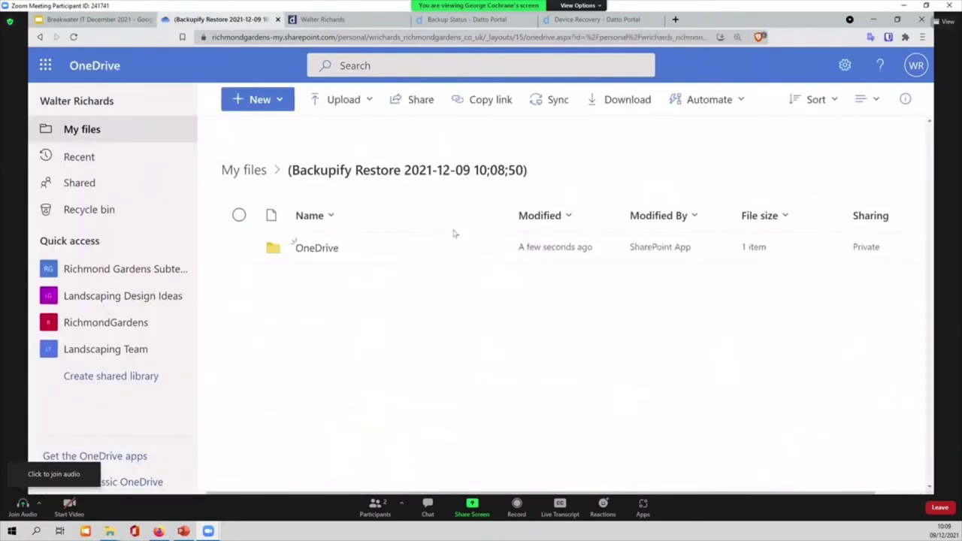
{"action": "left_click", "coordinate": [329, 251]}
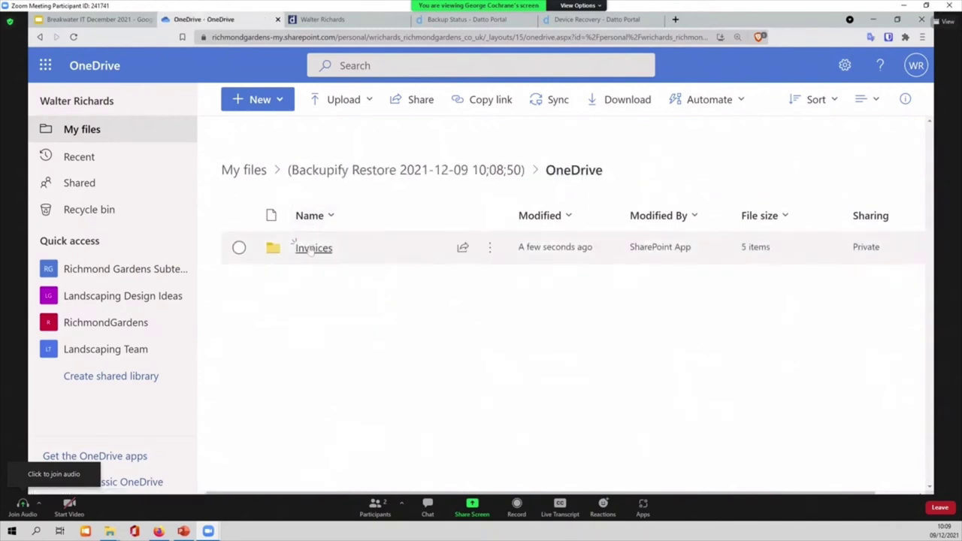
{"action": "left_click", "coordinate": [312, 248]}
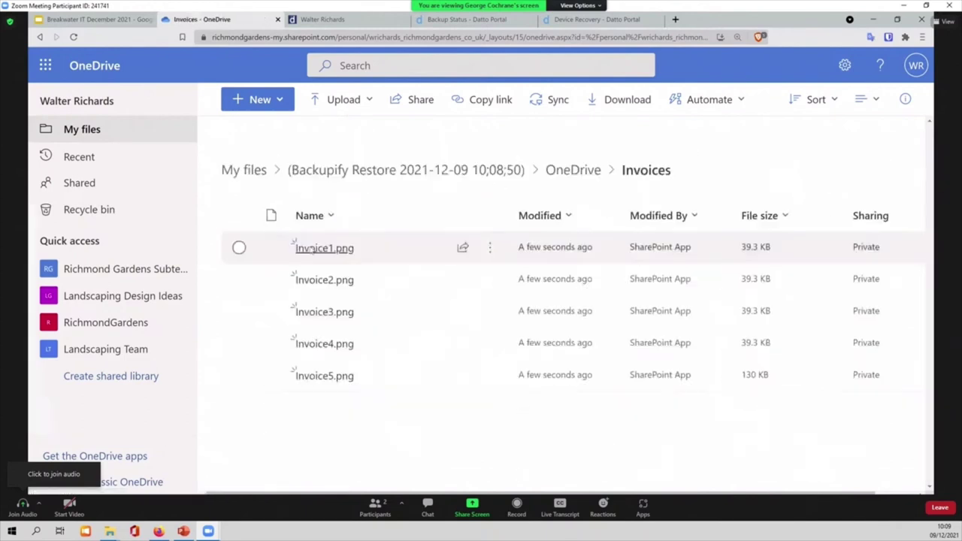
- Open the restored Invoice3.png and enlarge the page to 300% to examine the invoice
{"action": "left_click", "coordinate": [315, 316]}
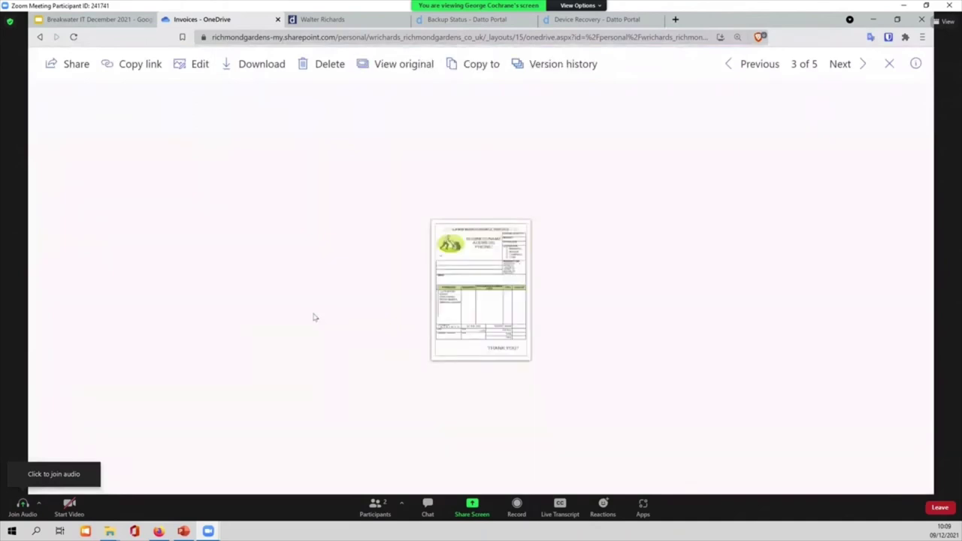
{"action": "key", "text": "ctrl+plus"}
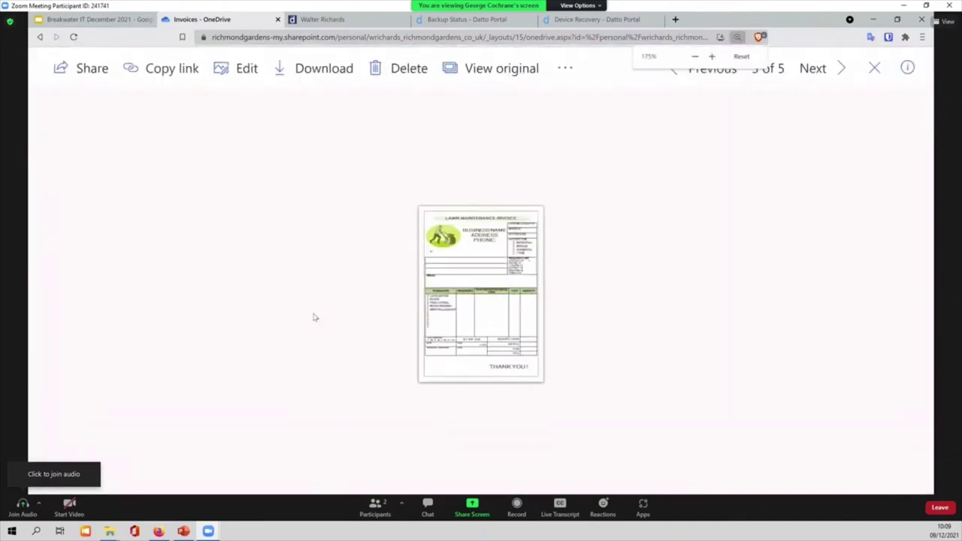
{"action": "key", "text": "ctrl+plus"}
{"action": "key", "text": "ctrl+plus"}
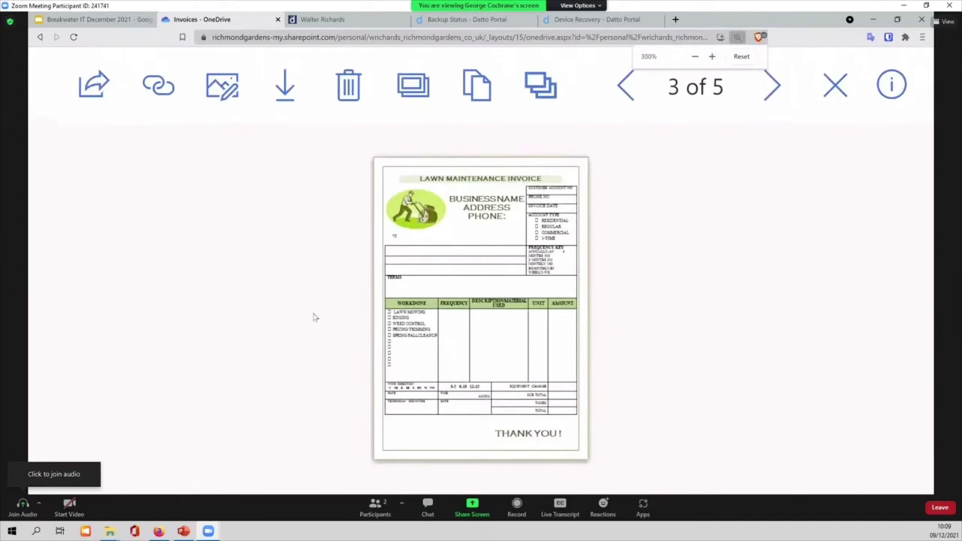